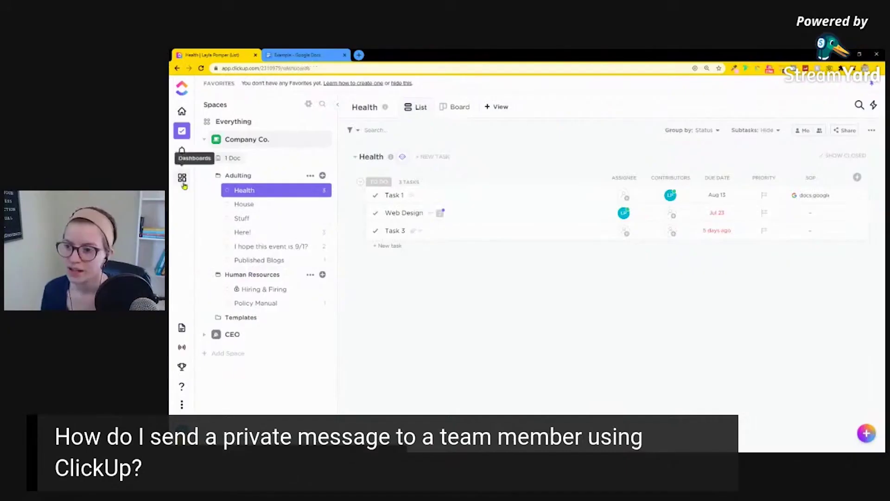
Open the "Slack" Channels dashboard with its #General, #Marketing, #HR and #Sales widgets.
left_click(182, 183)
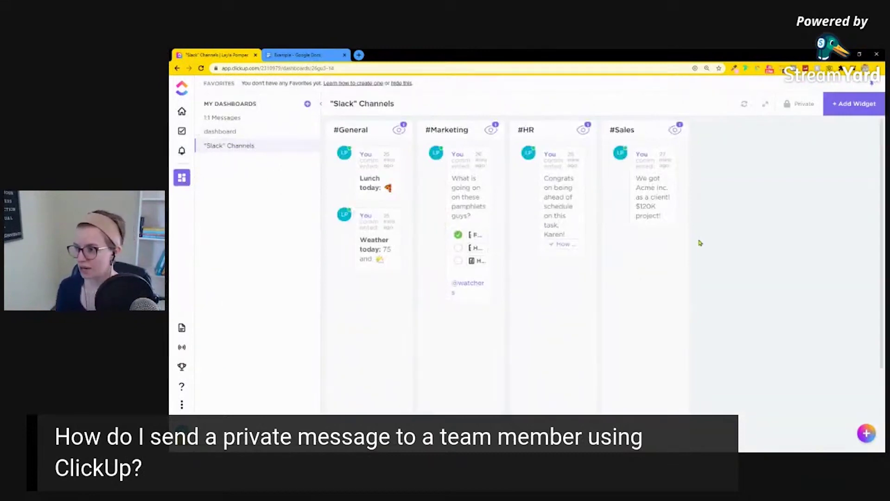
Zoom the browser out to 110% so all four channel widgets fit on screen.
key("ctrl+minus")
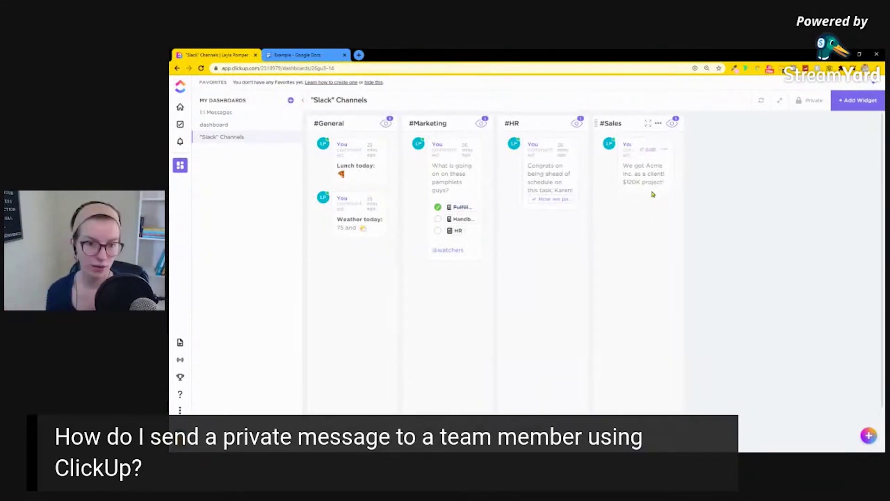
Add a new Chat widget named #Goals to the dashboard.
left_click(844, 109)
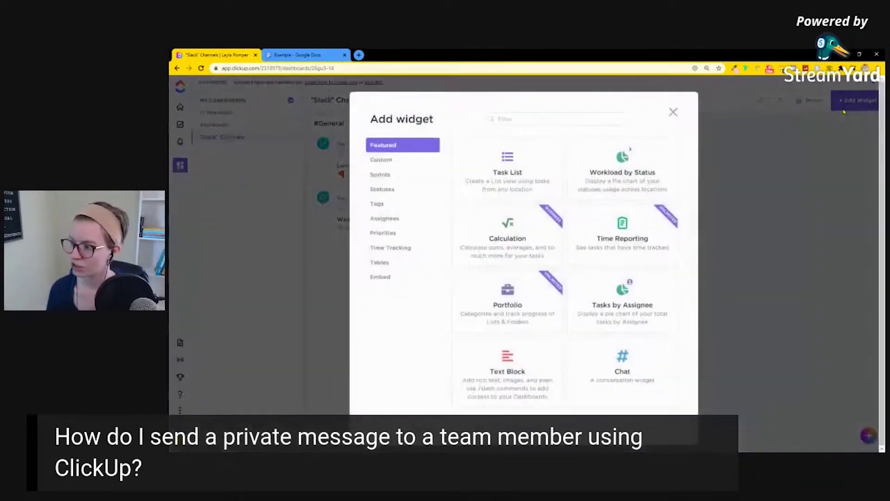
left_click(611, 360)
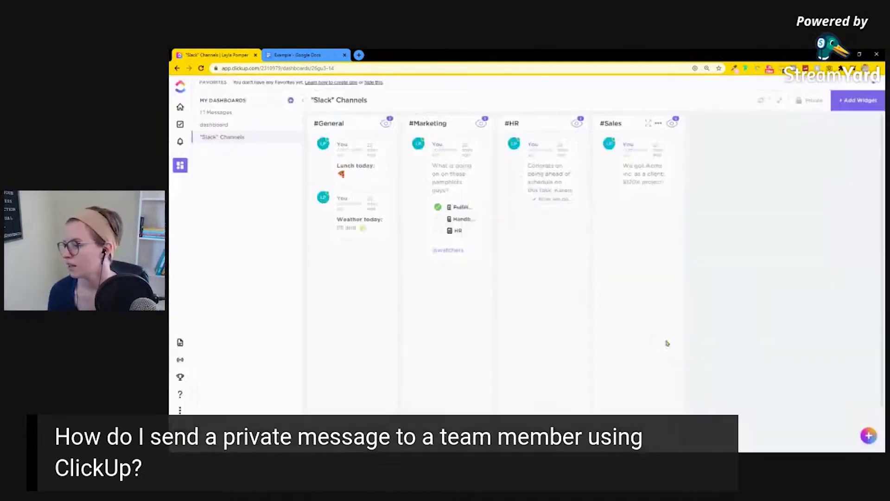
left_click(667, 342)
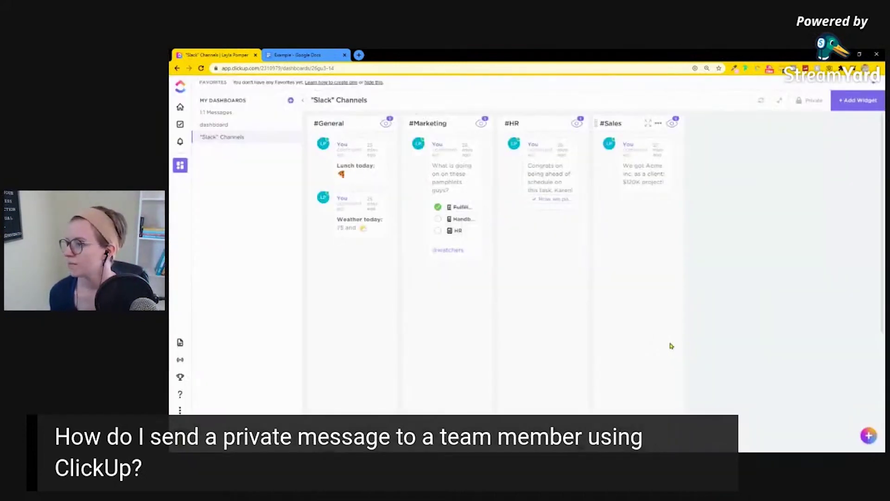
Move #Goals into the fifth column beside #Sales and stretch it to full height.
scroll(539, 341, "down", 3)
left_click_drag(587, 341, 358, 328)
left_click_drag(326, 280, 701, 172)
double_click(696, 320)
left_click_drag(686, 332, 687, 135)
left_click_drag(775, 243, 822, 344)
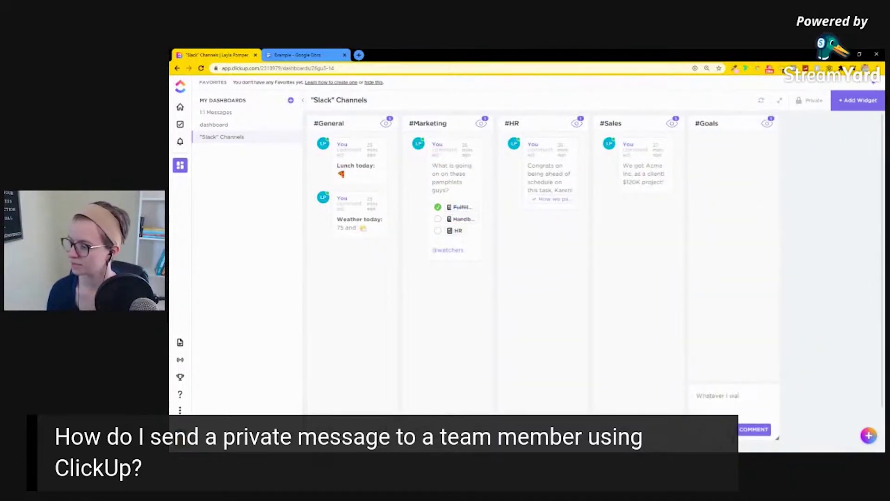
Post "Whatever I want!" in #Goals, then review its watchers and the dashboard options.
left_click(748, 431)
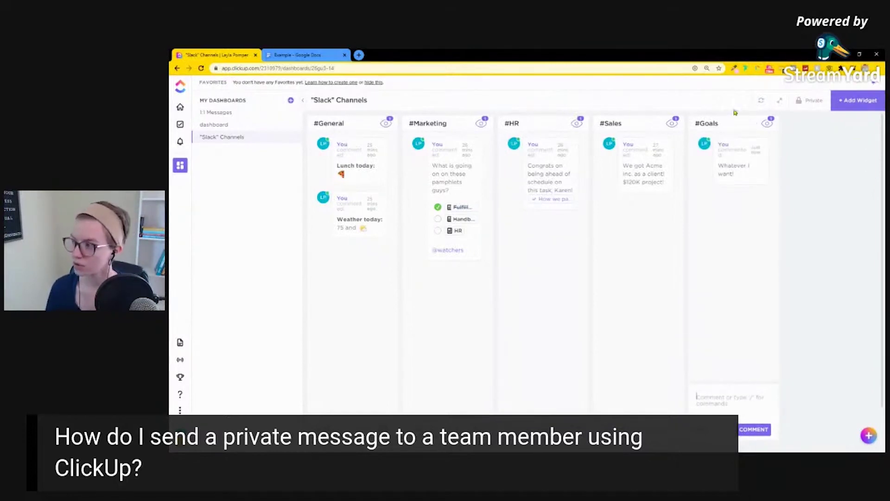
left_click(767, 125)
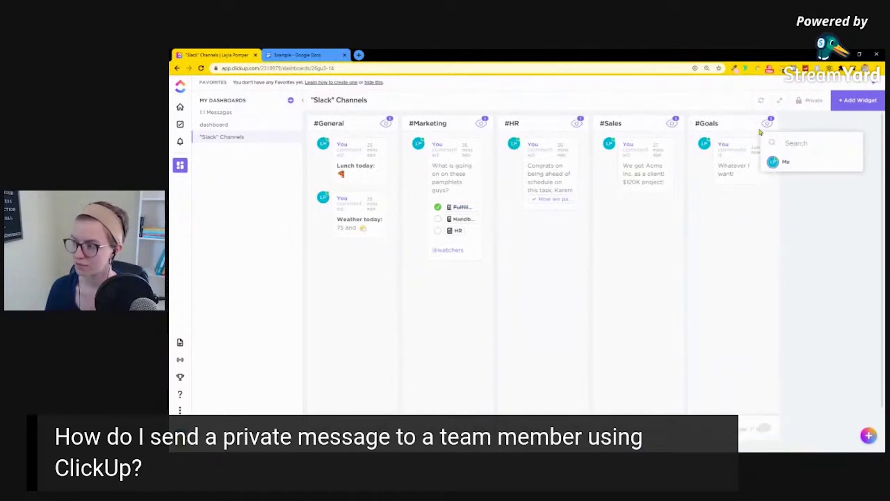
left_click(286, 143)
left_click(290, 137)
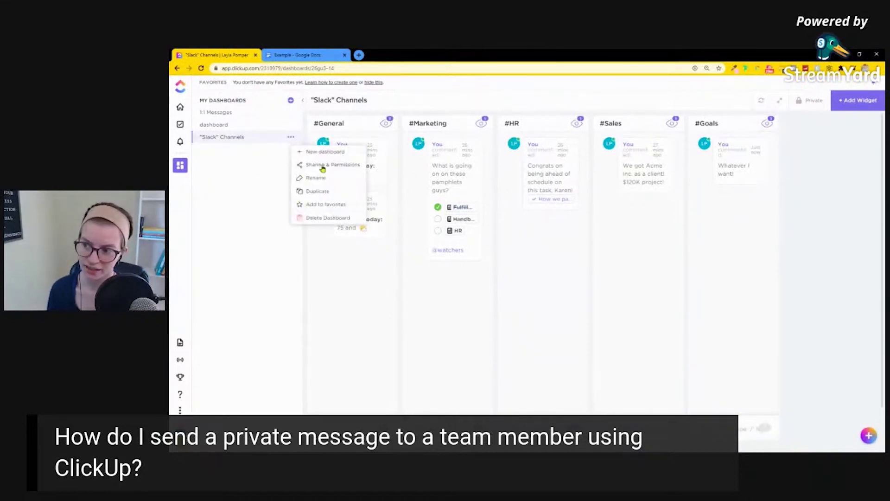
left_click(814, 153)
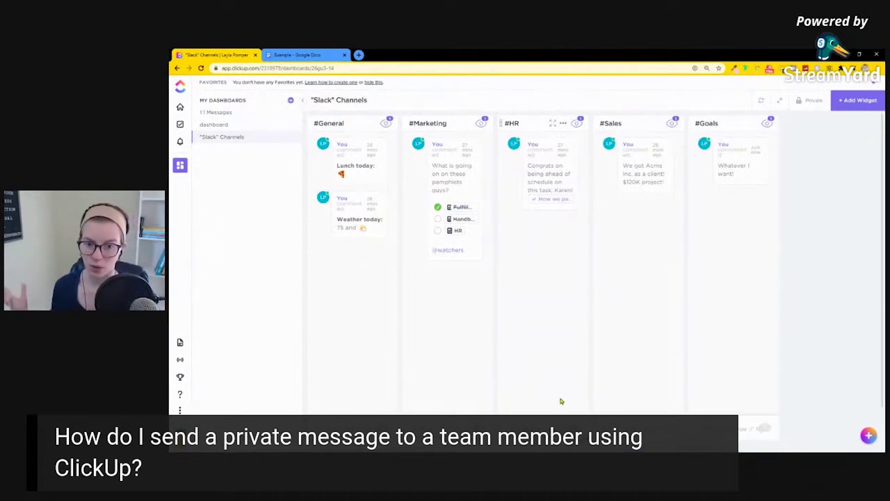
Duplicate the Slack Channels dashboard as "Marketing Slack".
left_click(291, 137)
left_click(315, 191)
type("Marketing Slack")
key("Return")
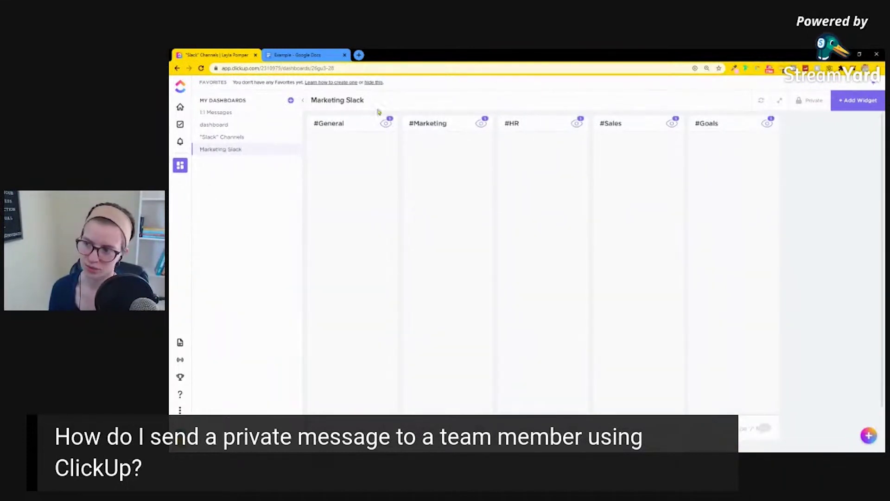
Remove the #HR, #Sales and #Goals widgets from the copy, then go to 1:1 Messages.
left_click(561, 124)
left_click(570, 163)
left_click(659, 123)
left_click(654, 166)
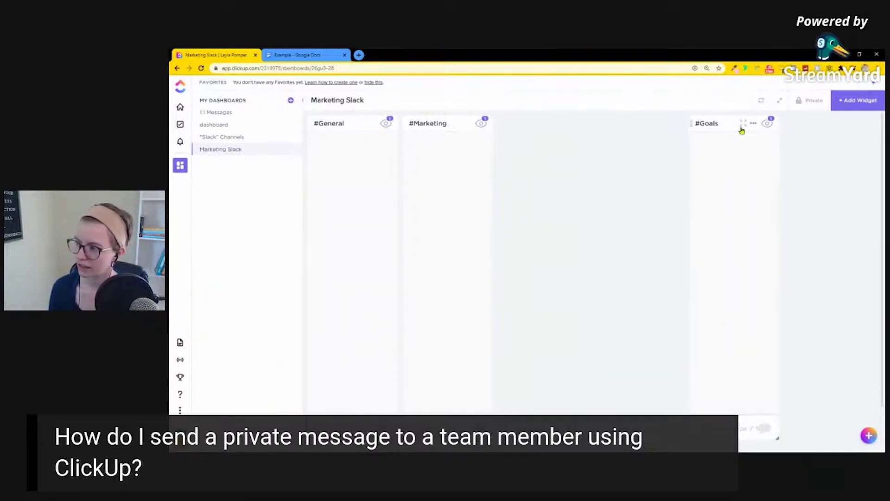
left_click(753, 123)
left_click(738, 165)
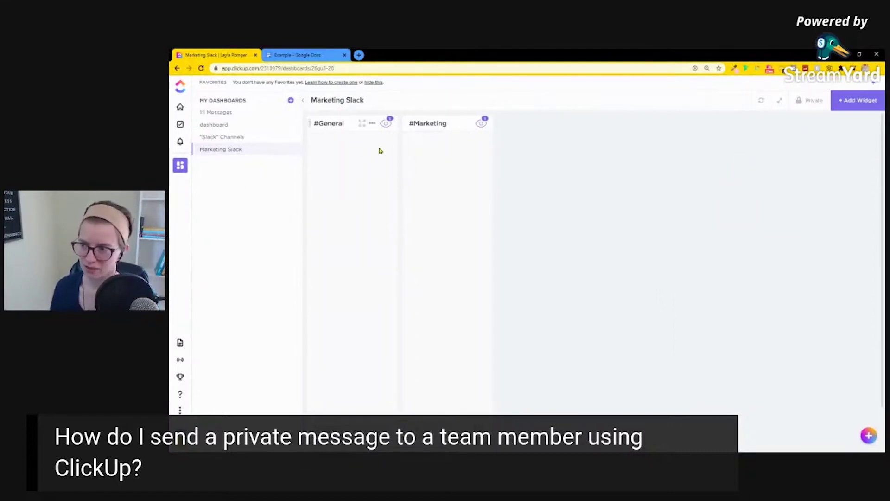
left_click_drag(402, 159, 509, 131)
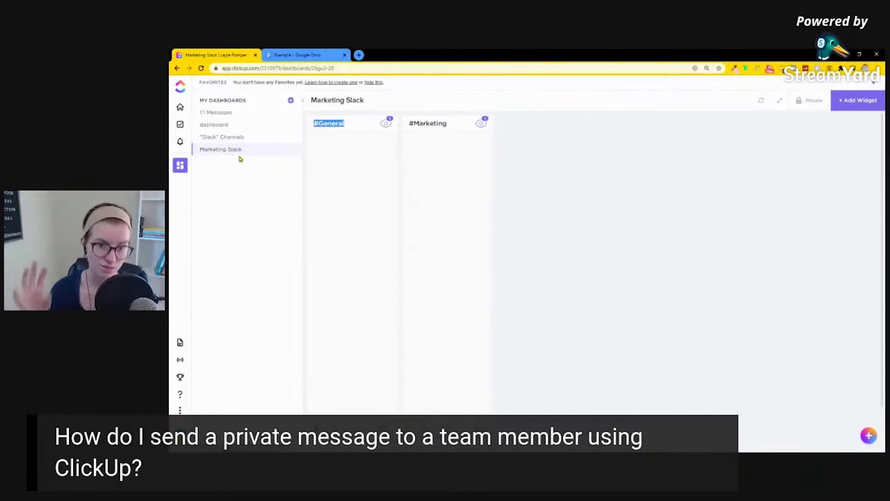
left_click(222, 113)
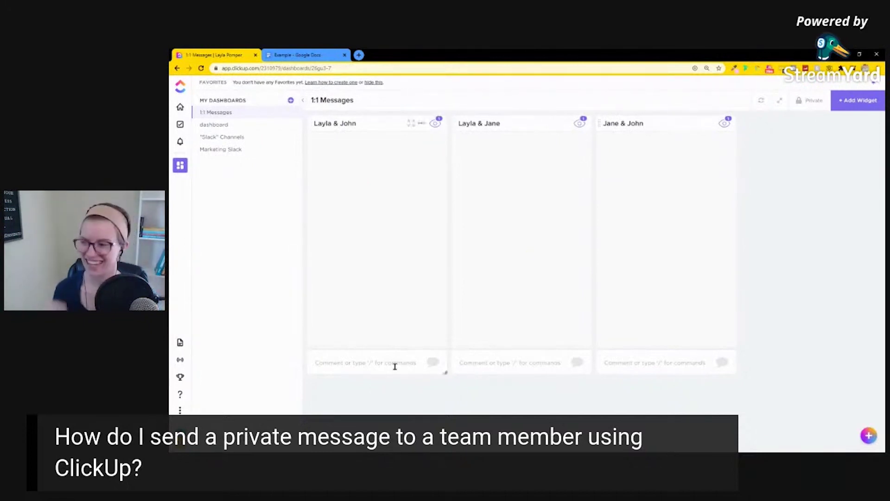
Post the comment "Message" in the first two-person chat widget.
left_click(341, 368)
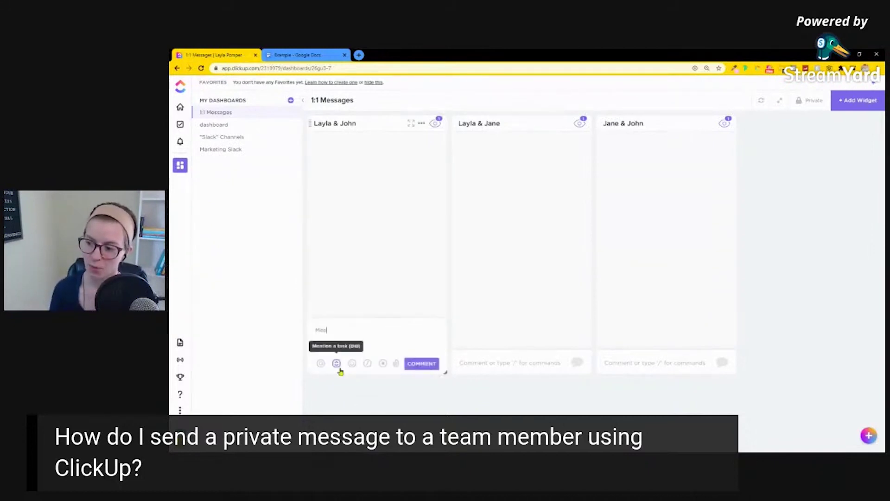
type("Message!")
left_click(415, 363)
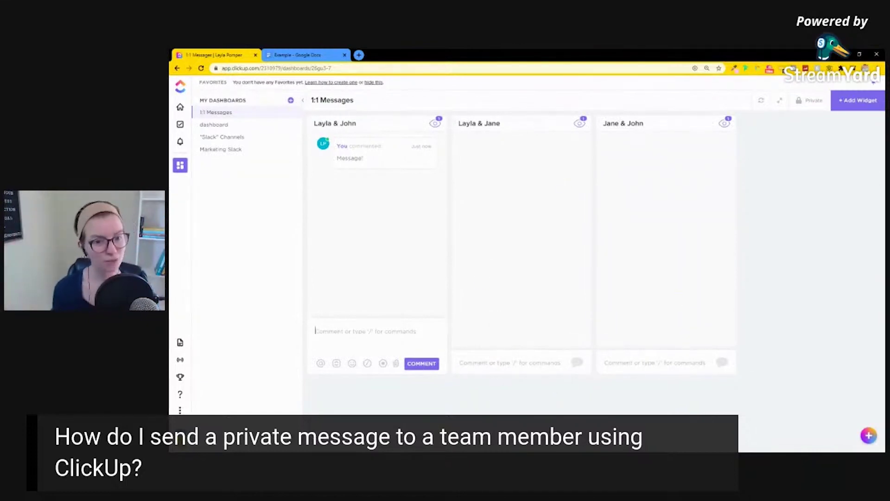
left_click(316, 331)
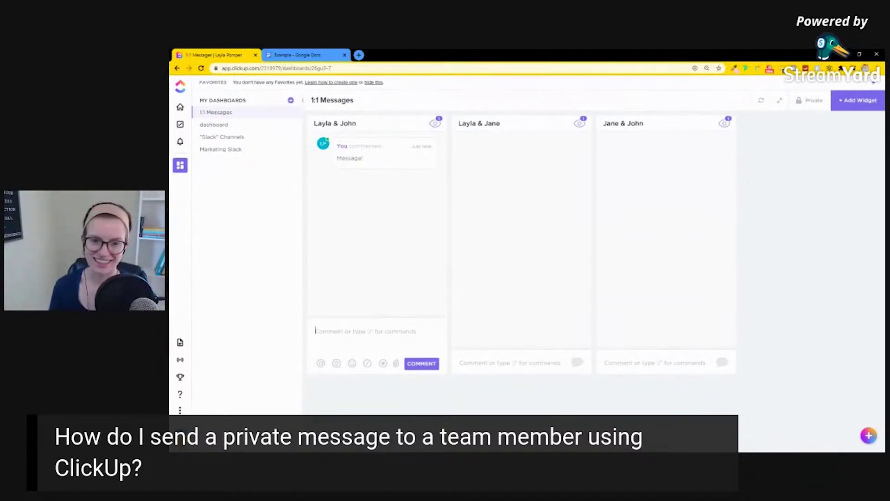
Duplicate 1:1 Messages and name the copy after the teammate pair with "1:1".
left_click(290, 113)
left_click(325, 170)
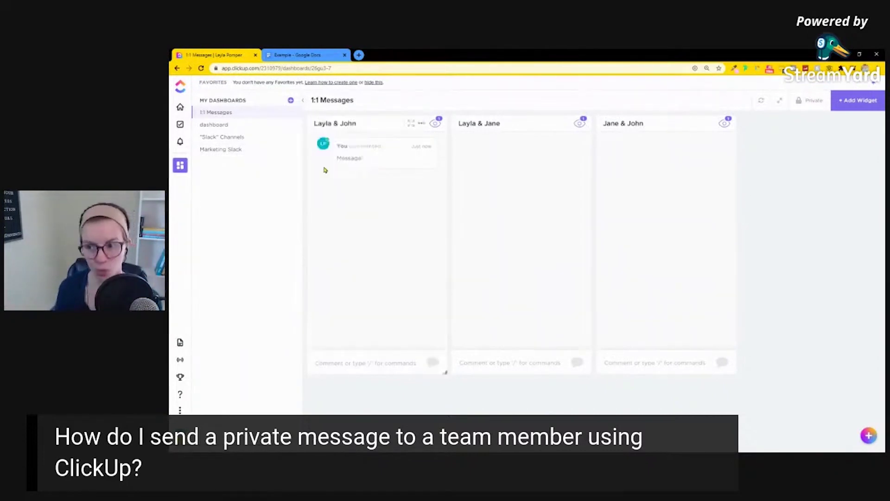
type("1:")
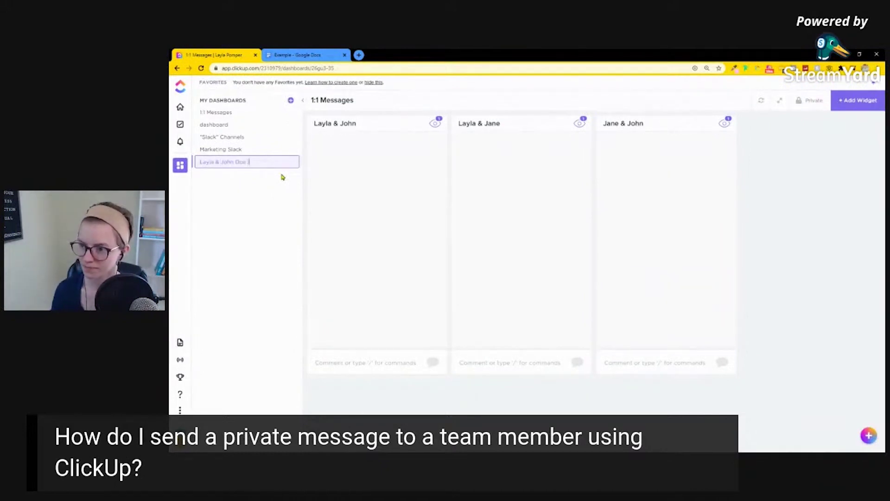
type("1")
key("Return")
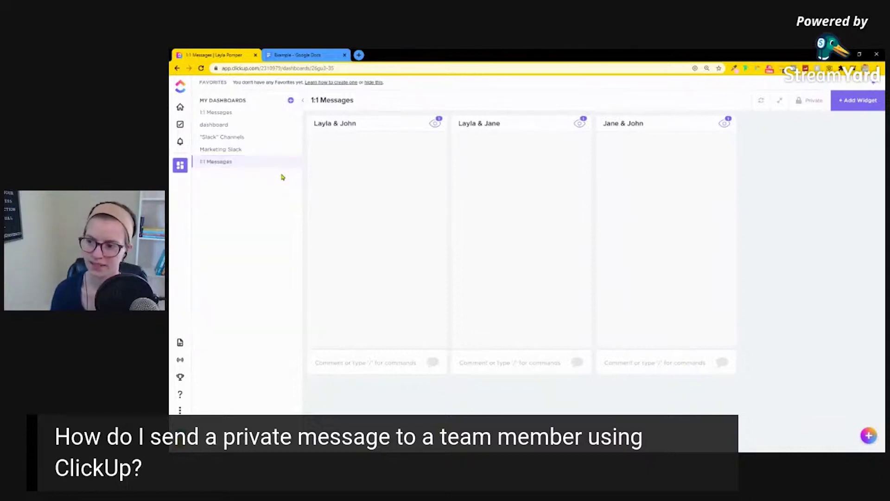
Remove the second and third chat widgets and make the remaining chat taller.
left_click(566, 124)
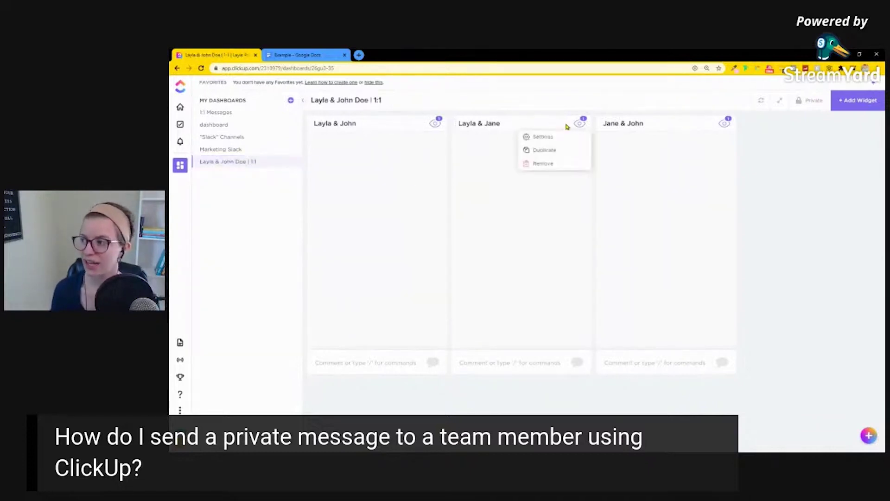
left_click(567, 165)
left_click(715, 126)
left_click(705, 165)
left_click_drag(445, 373, 440, 411)
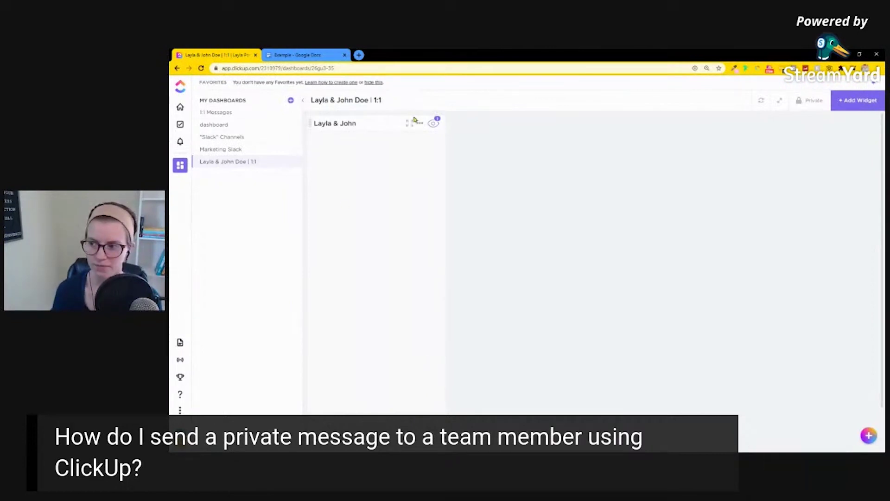
Add a Tasks by Assignee chart widget to the dashboard.
left_click(864, 107)
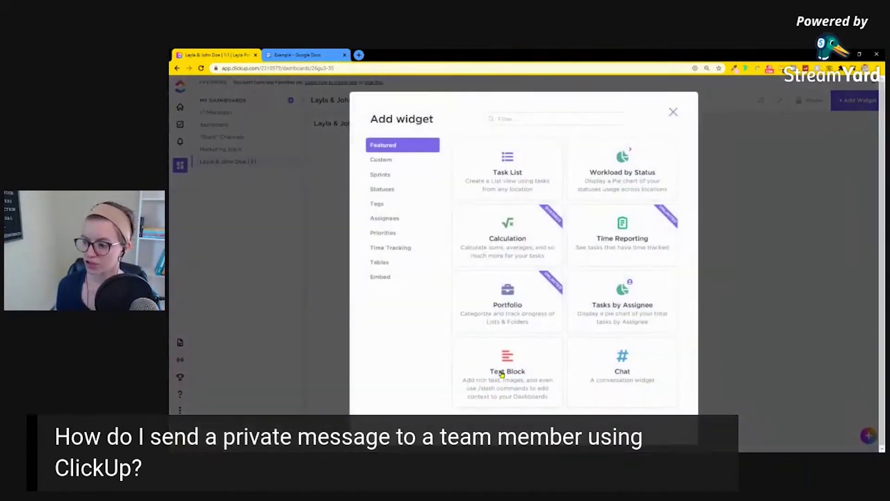
left_click(589, 306)
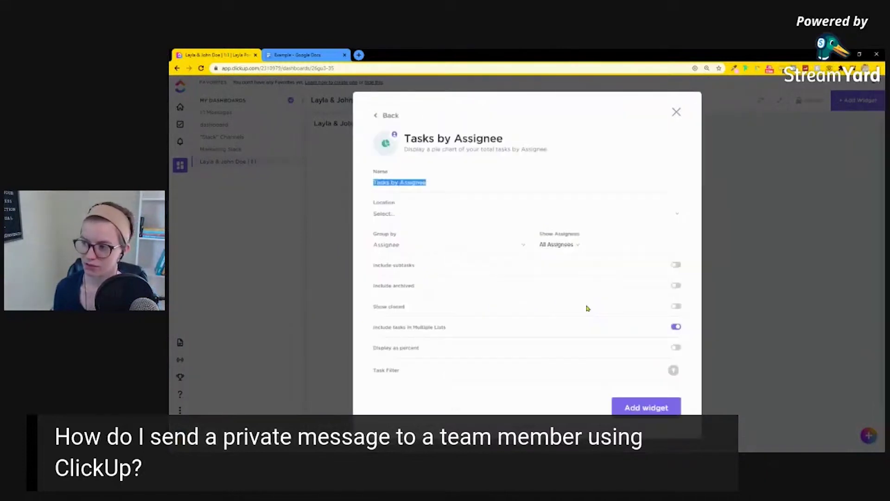
left_click(647, 408)
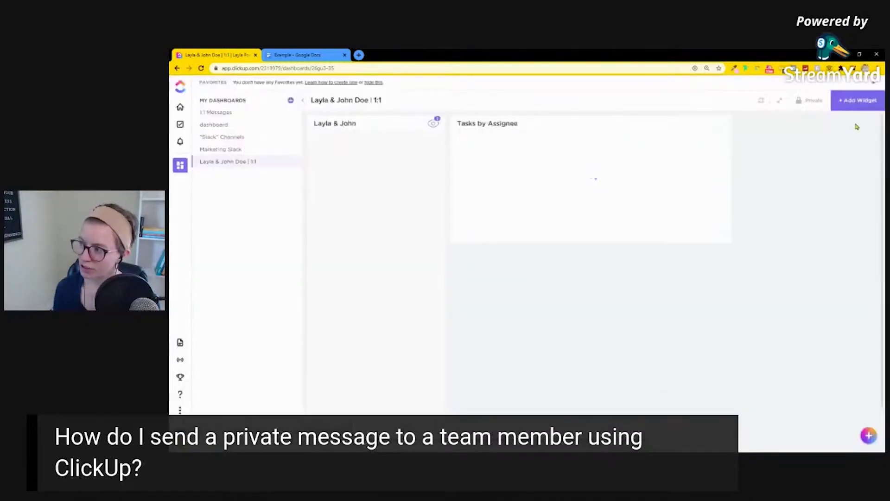
Add a Completed Report table widget filtered to Assignee = Me.
left_click(849, 102)
left_click(384, 258)
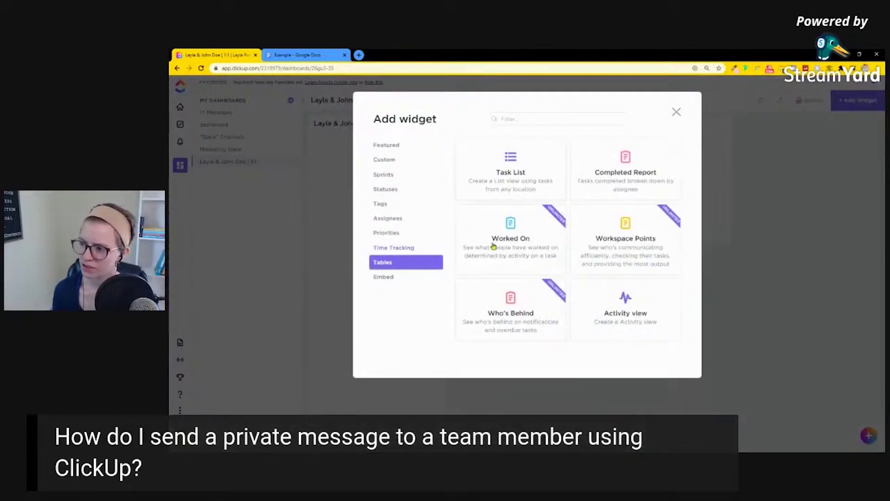
left_click(510, 242)
left_click(349, 122)
left_click(610, 174)
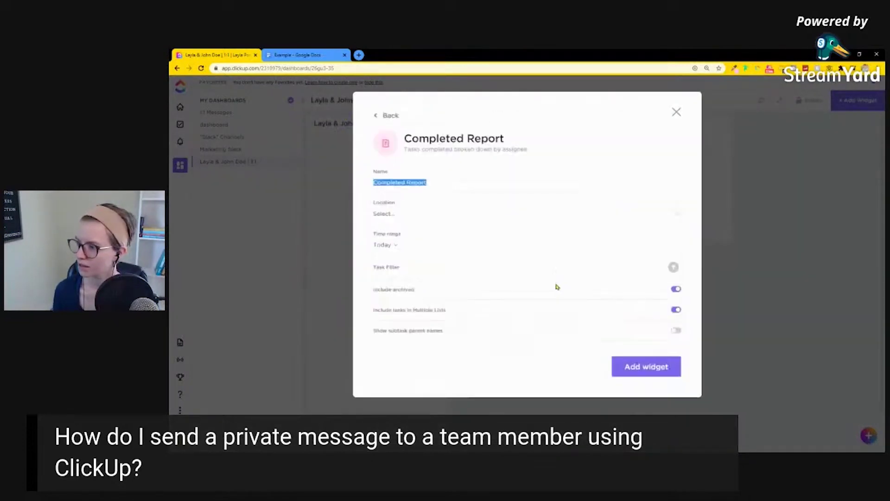
left_click(673, 267)
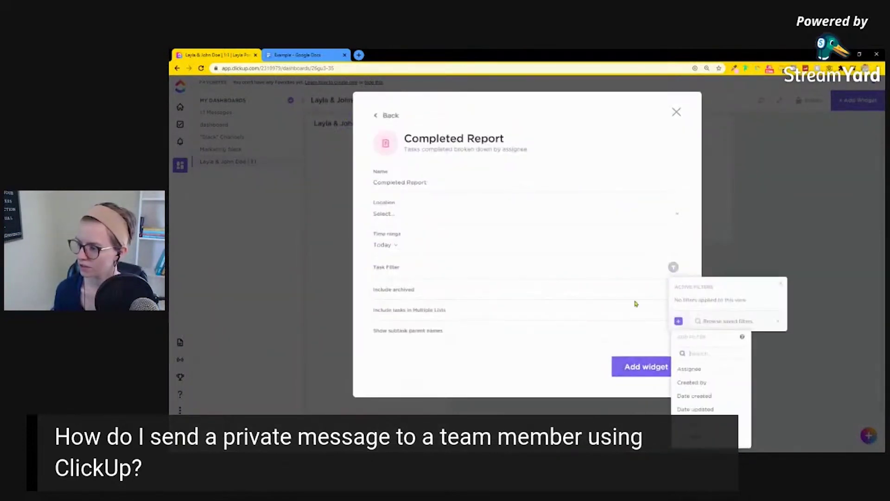
left_click(686, 370)
left_click(787, 371)
left_click(626, 370)
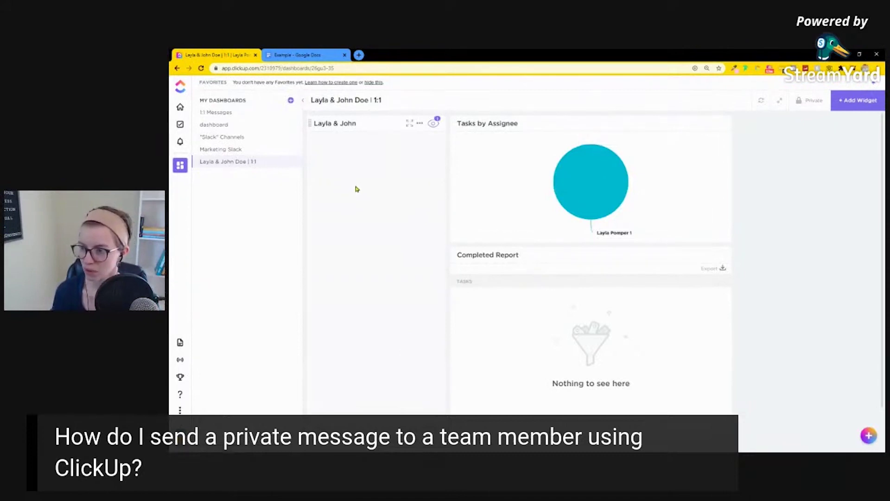
Return to the "Slack" Channels dashboard showing all five channel widgets.
left_click(232, 114)
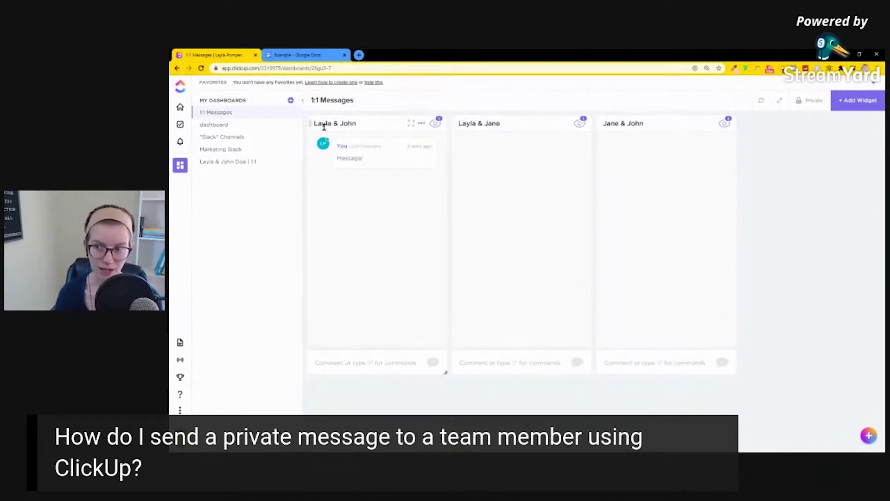
left_click(223, 137)
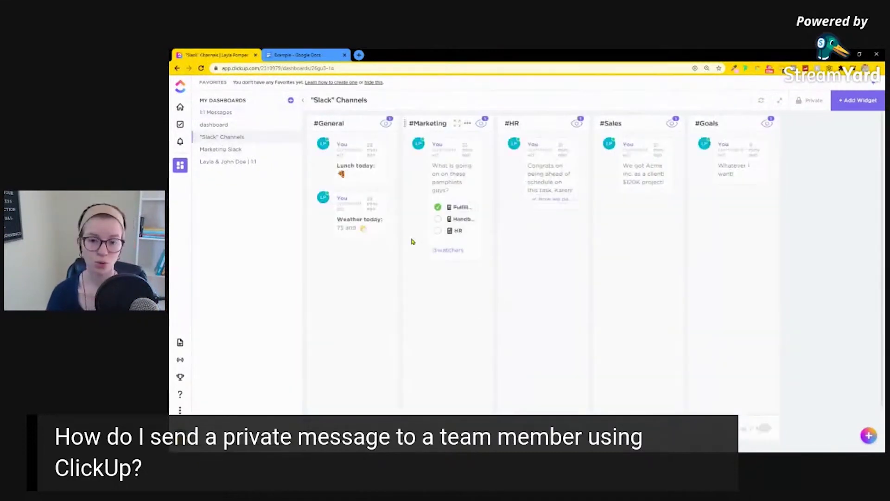